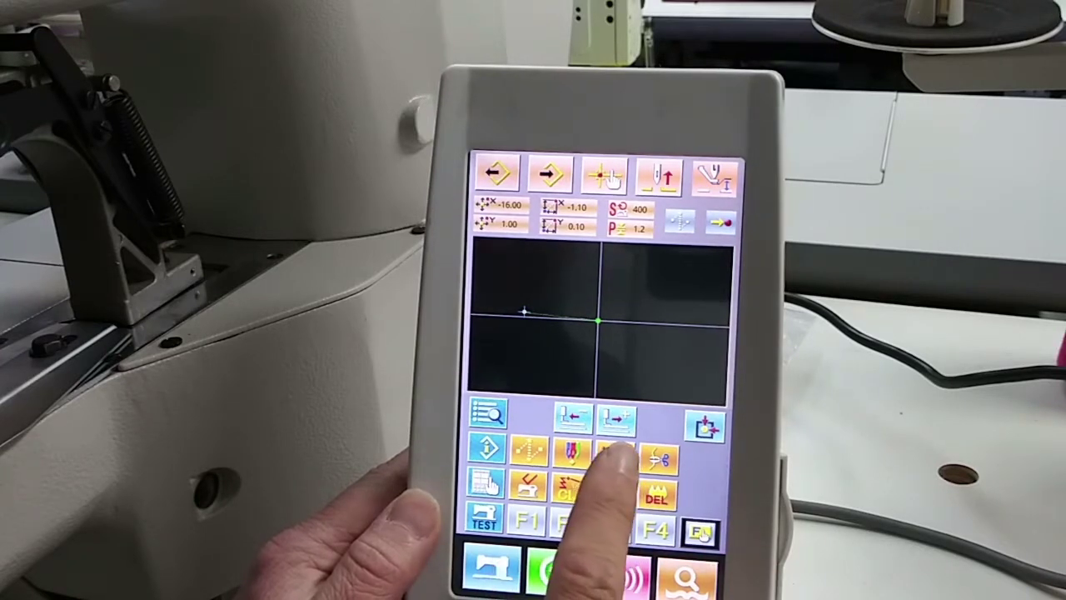
# - Set a Linear and Spline Sewing line to 3.6 mm stitch pitch and accept the settings
pyautogui.click(616, 454)
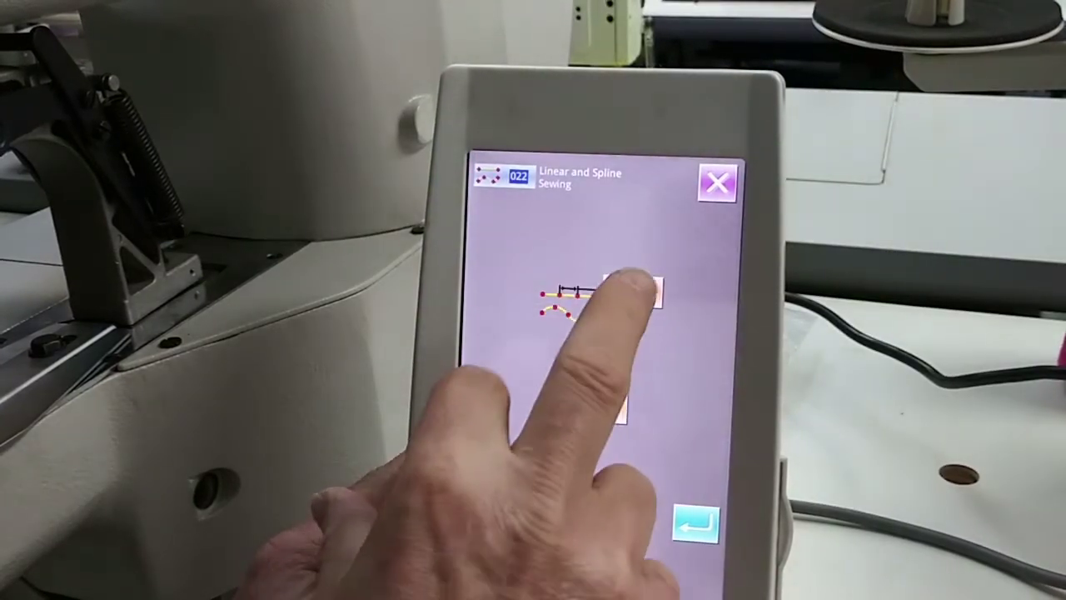
pyautogui.click(632, 291)
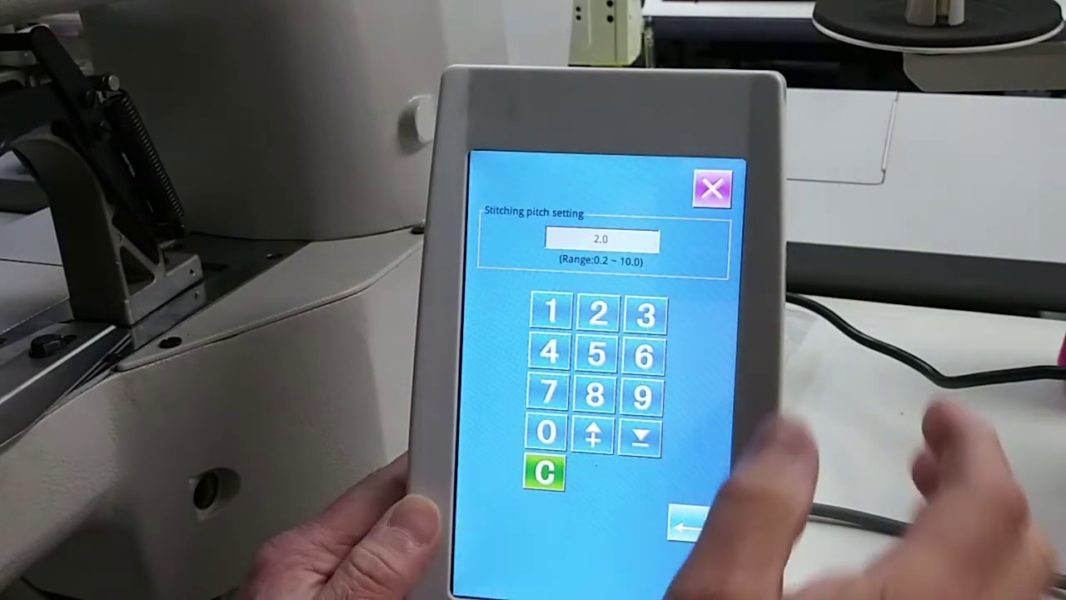
pyautogui.click(646, 313)
pyautogui.click(643, 355)
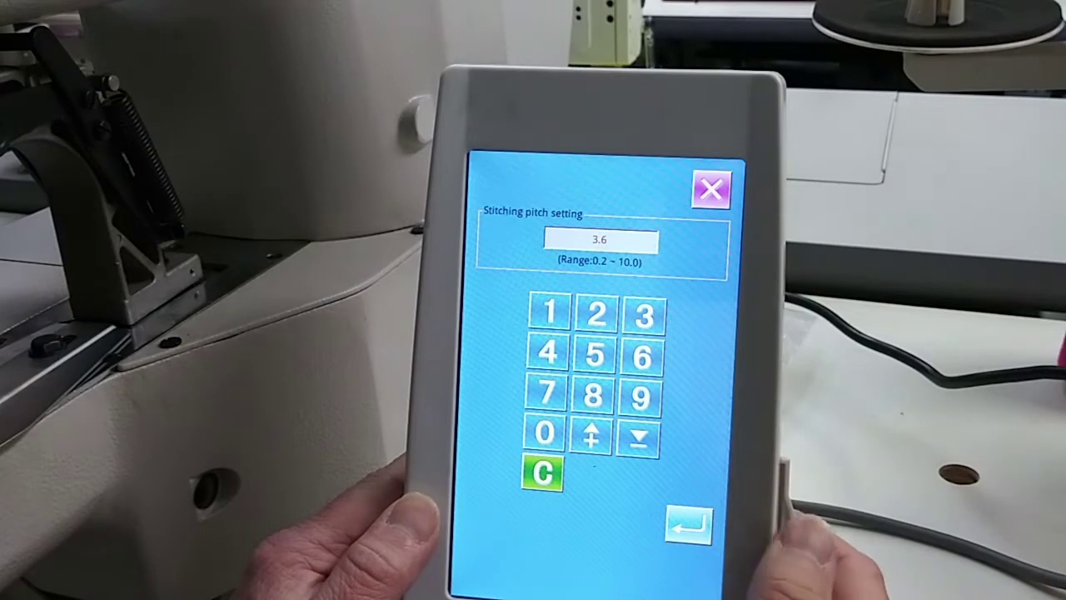
pyautogui.click(693, 525)
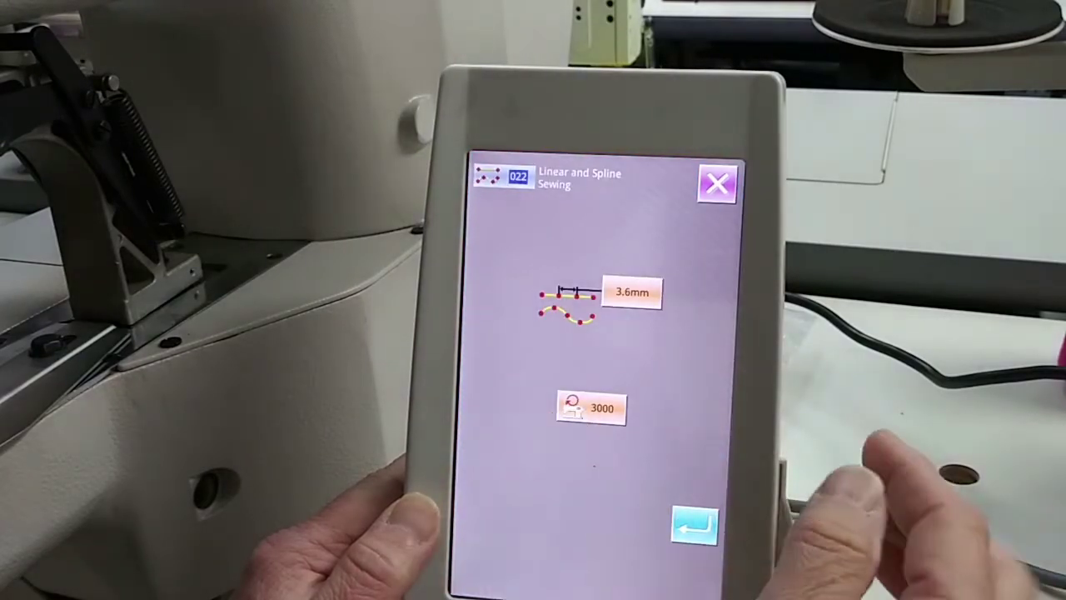
pyautogui.click(692, 524)
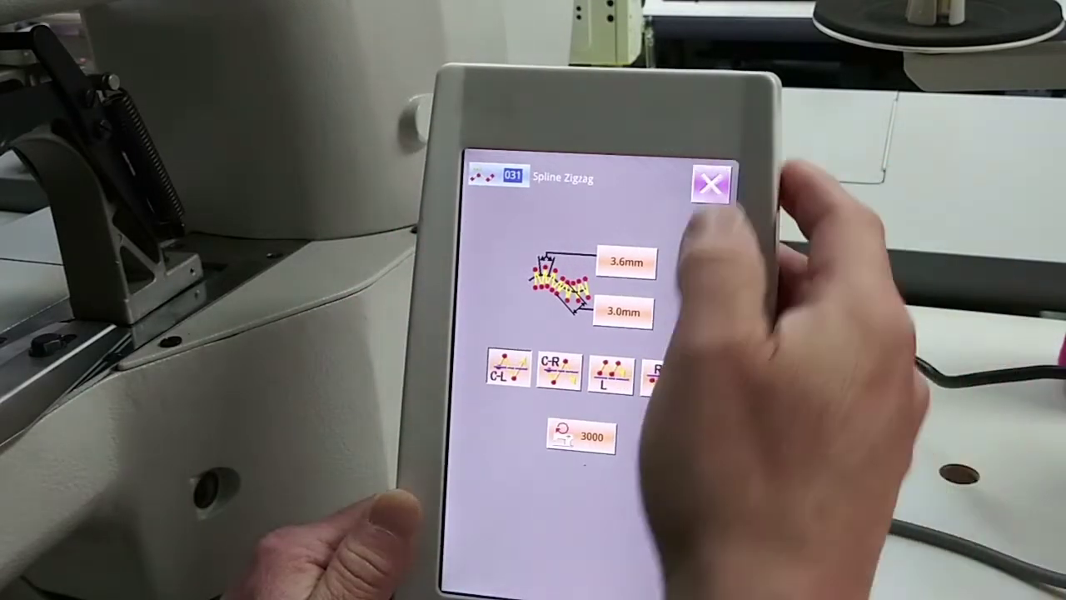
pyautogui.click(710, 184)
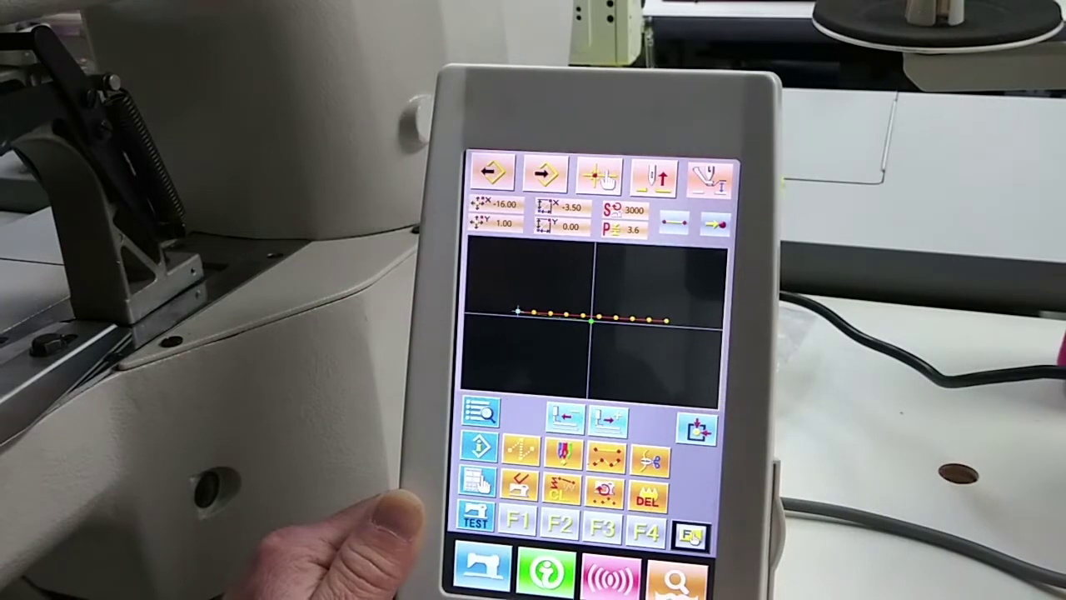
# - Choose 030 Linear Zigzag from the function list and set its stitch pitch to 1.5 mm
pyautogui.click(689, 533)
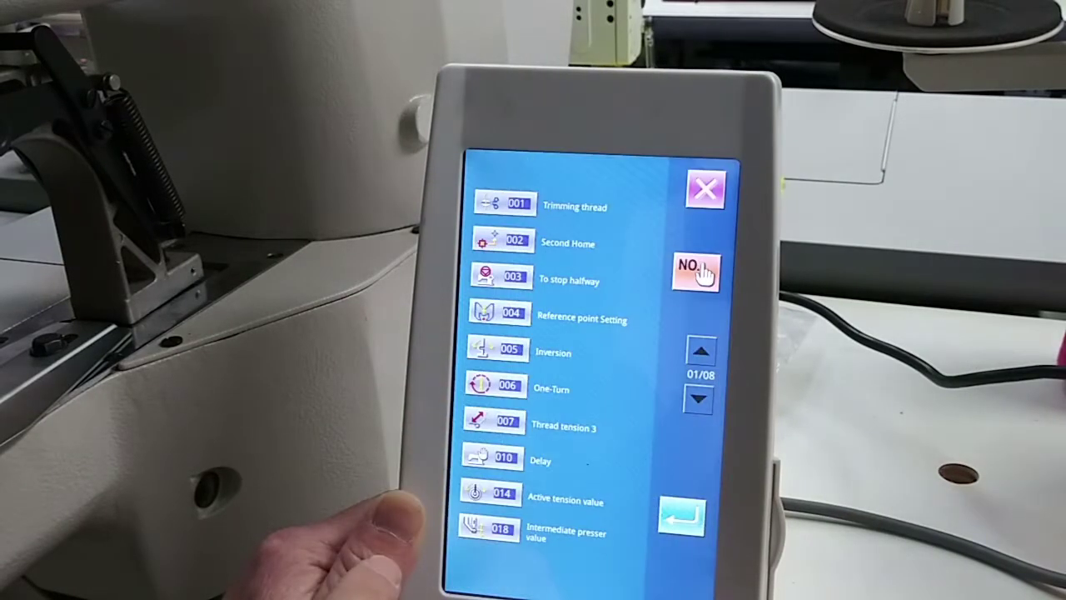
pyautogui.click(701, 398)
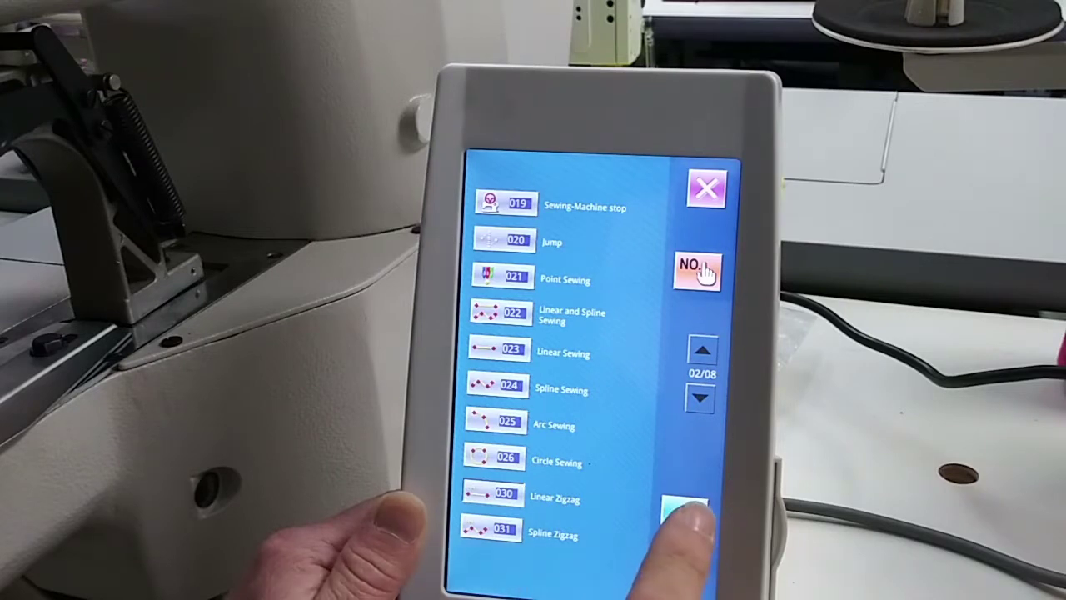
pyautogui.click(684, 523)
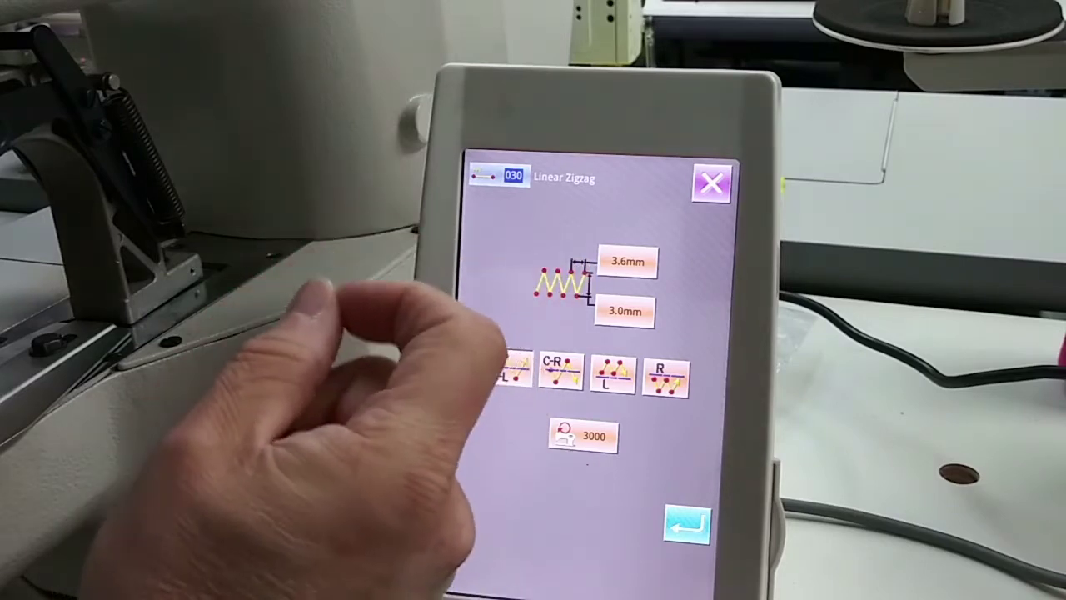
pyautogui.click(627, 261)
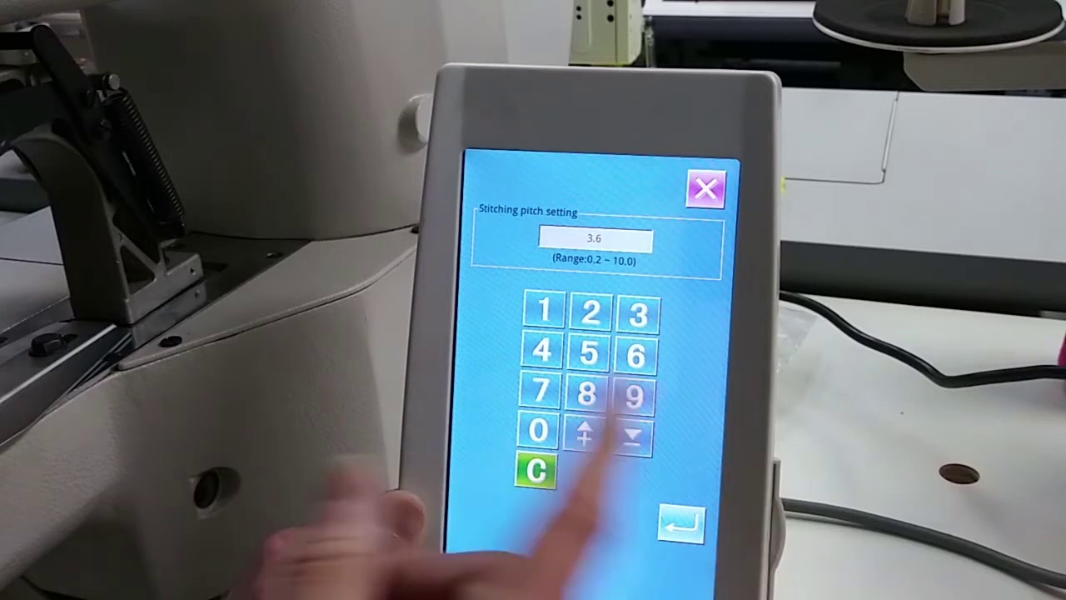
pyautogui.click(546, 312)
pyautogui.click(590, 353)
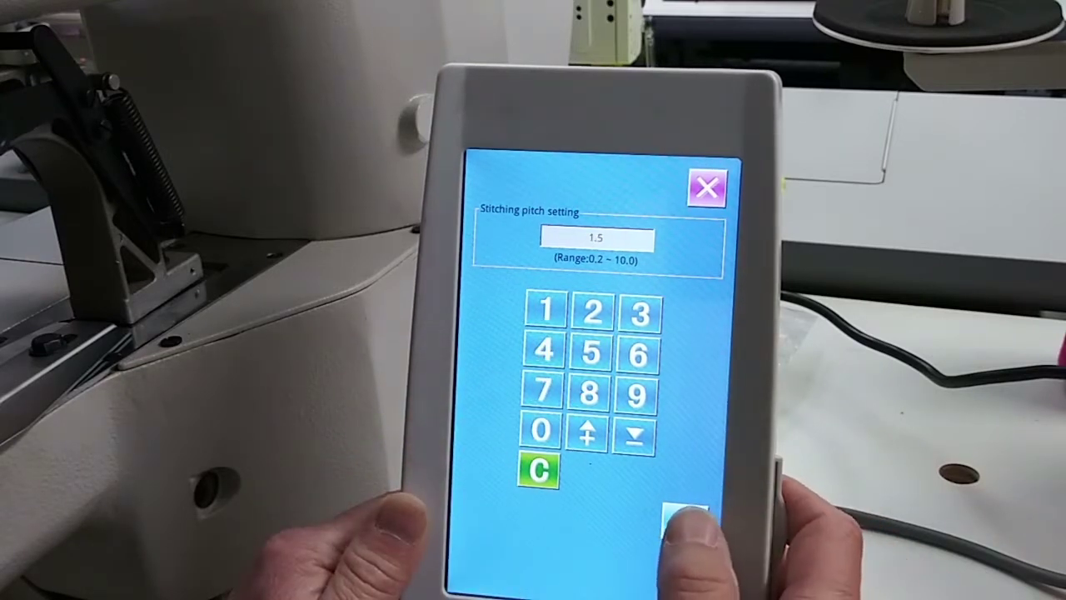
pyautogui.click(684, 523)
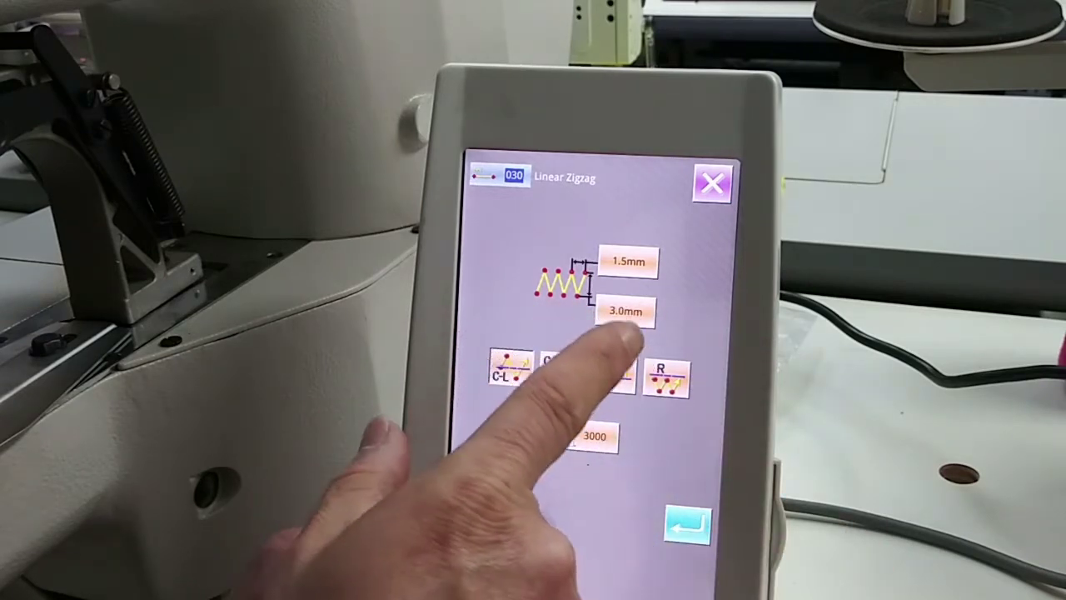
# - Set the zigzag width to 3.0 mm, correcting an accidental 3.5 mm entry
pyautogui.click(626, 311)
pyautogui.click(589, 352)
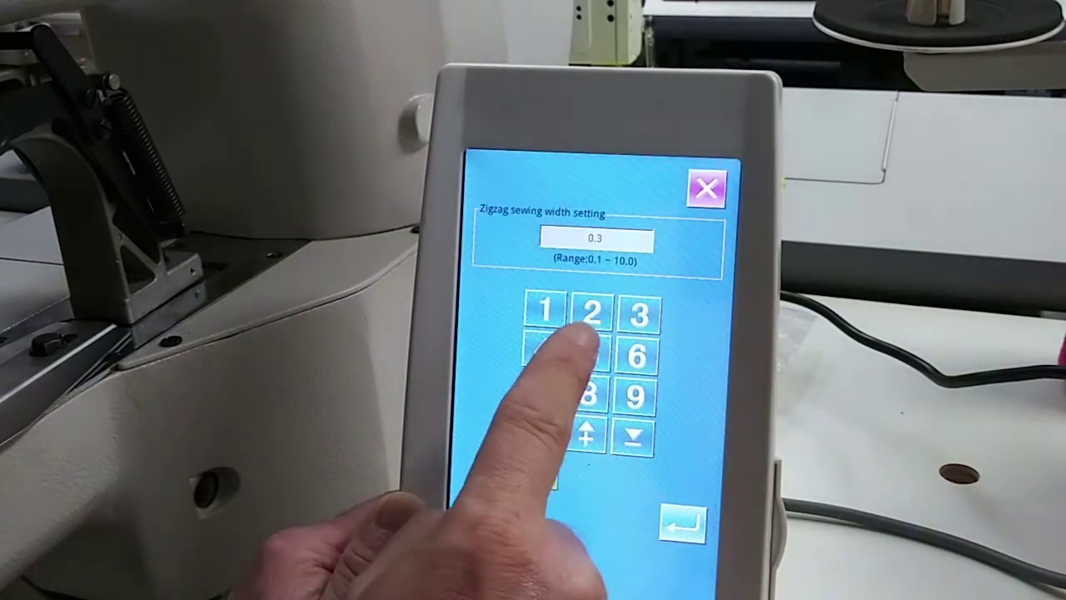
pyautogui.click(683, 526)
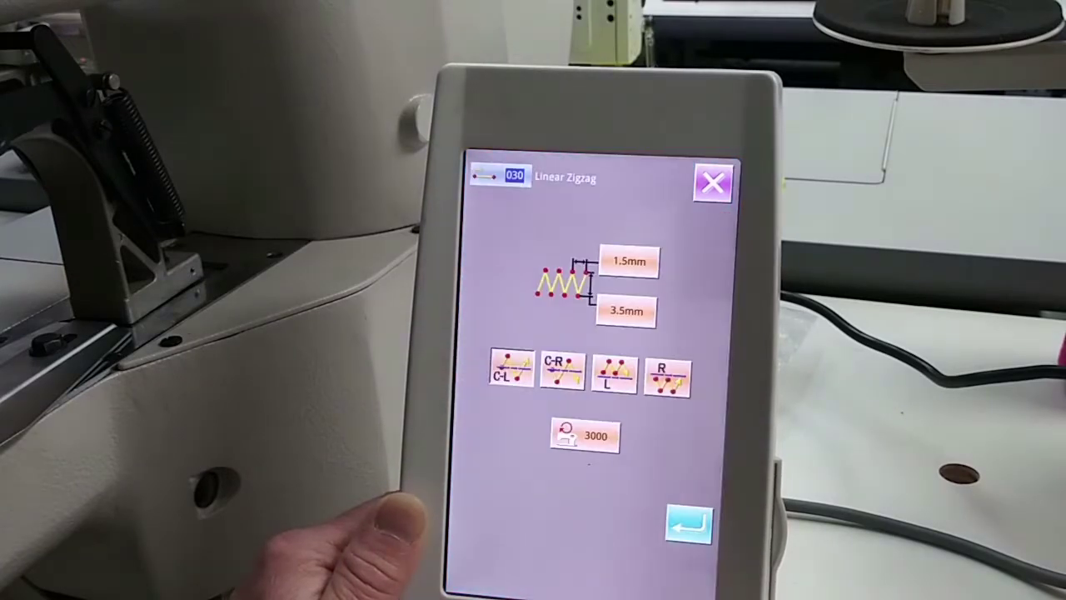
pyautogui.click(626, 310)
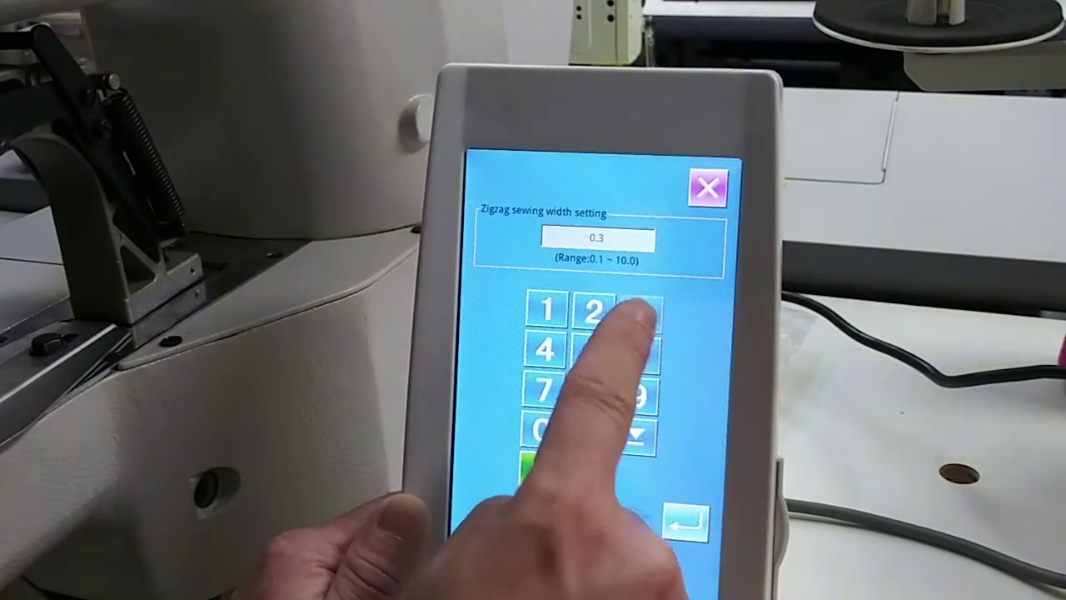
pyautogui.click(541, 430)
pyautogui.click(683, 526)
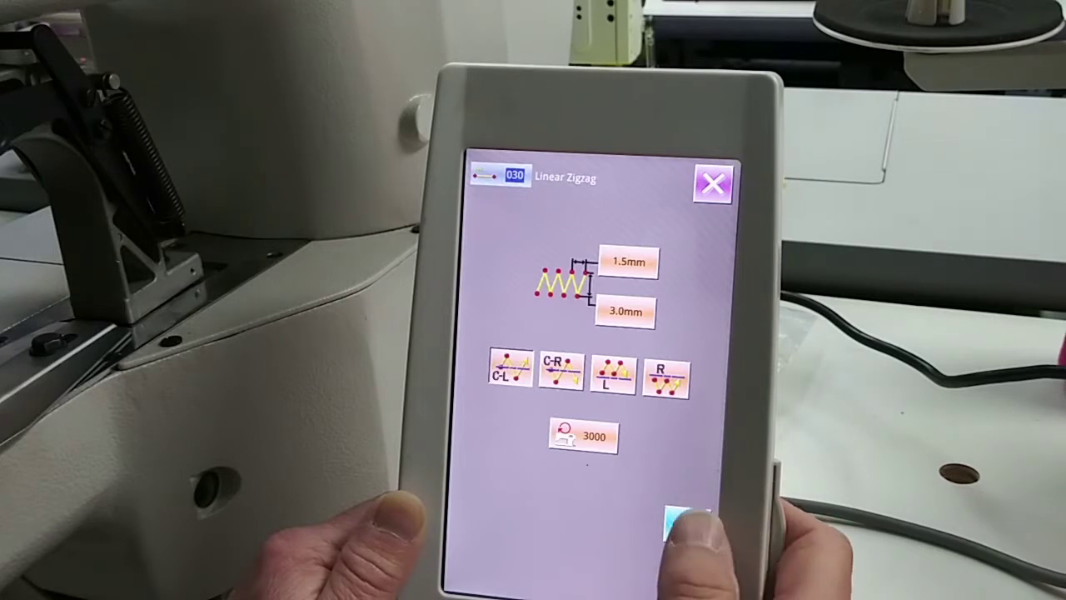
# - Accept the zigzag settings and extend its end point to X 32.00 mm over the underlay line
pyautogui.click(688, 526)
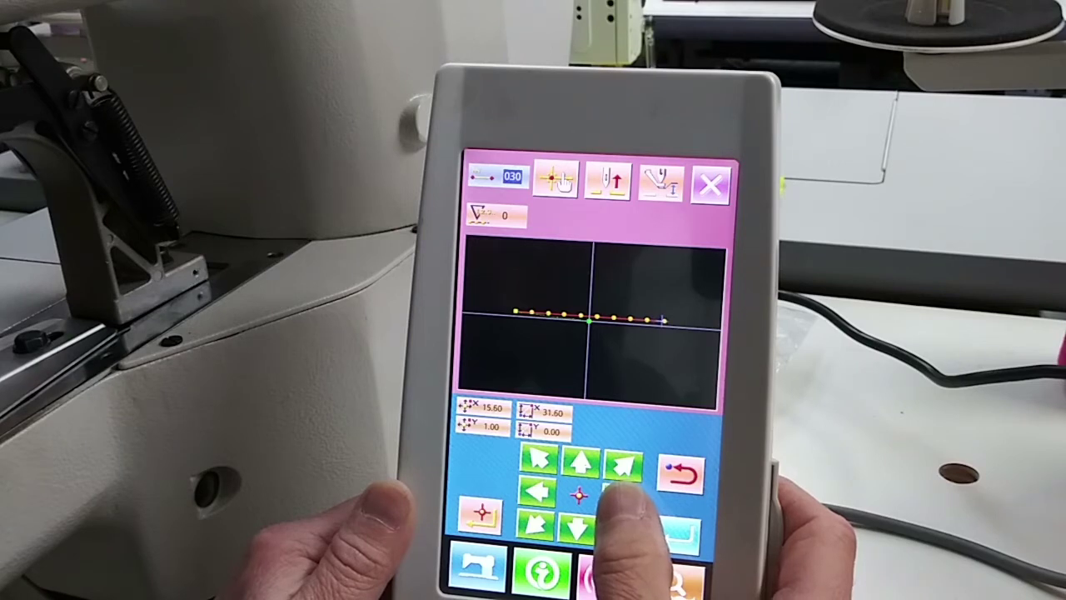
pyautogui.click(622, 496)
pyautogui.click(623, 497)
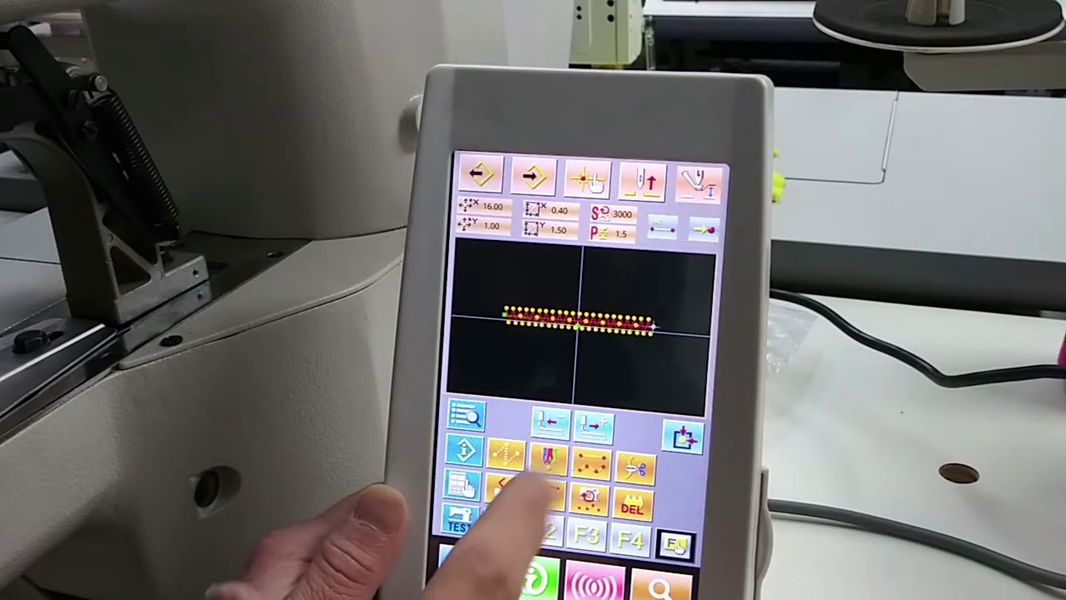
pyautogui.click(574, 462)
# - Keep the new straight line's stitch pitch at 1.5 mm and accept the settings
pyautogui.click(612, 296)
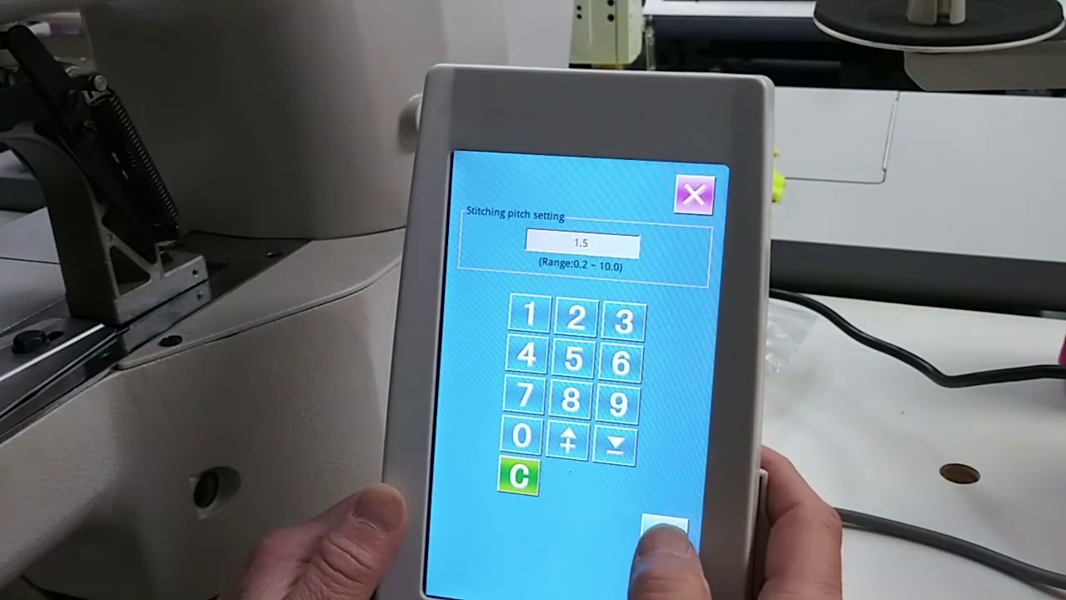
pyautogui.click(666, 533)
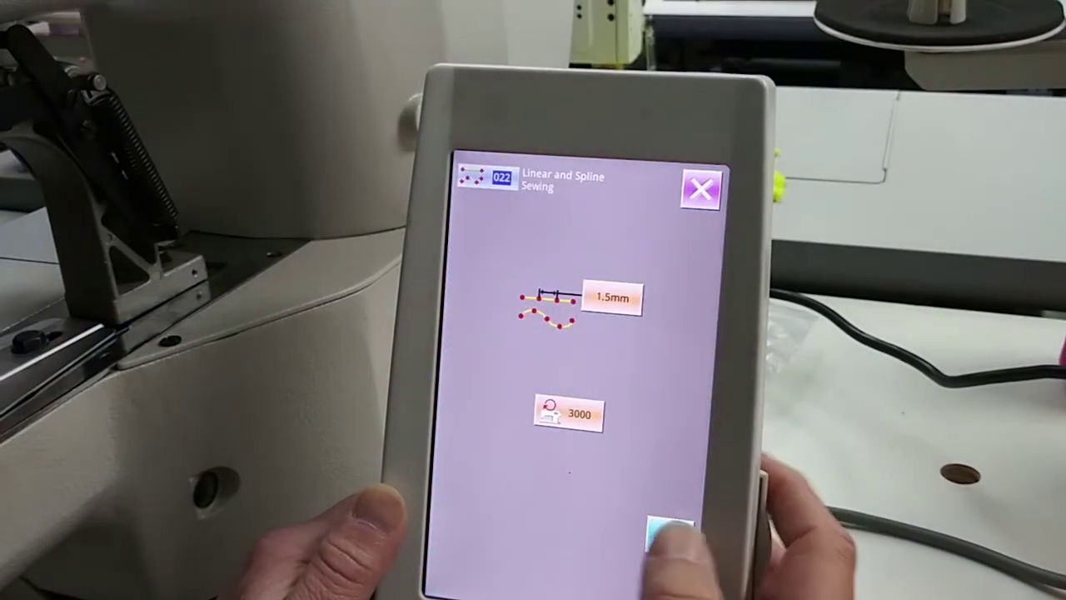
pyautogui.click(666, 537)
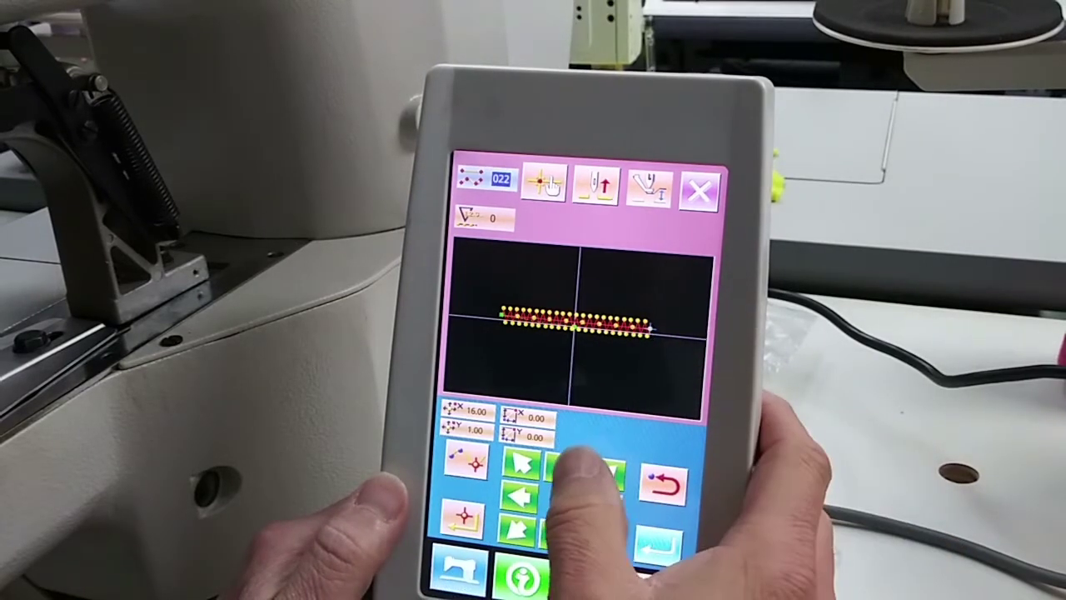
# - Raise a point to Y 1.50 mm, register it, then move the next point downward
pyautogui.click(560, 470)
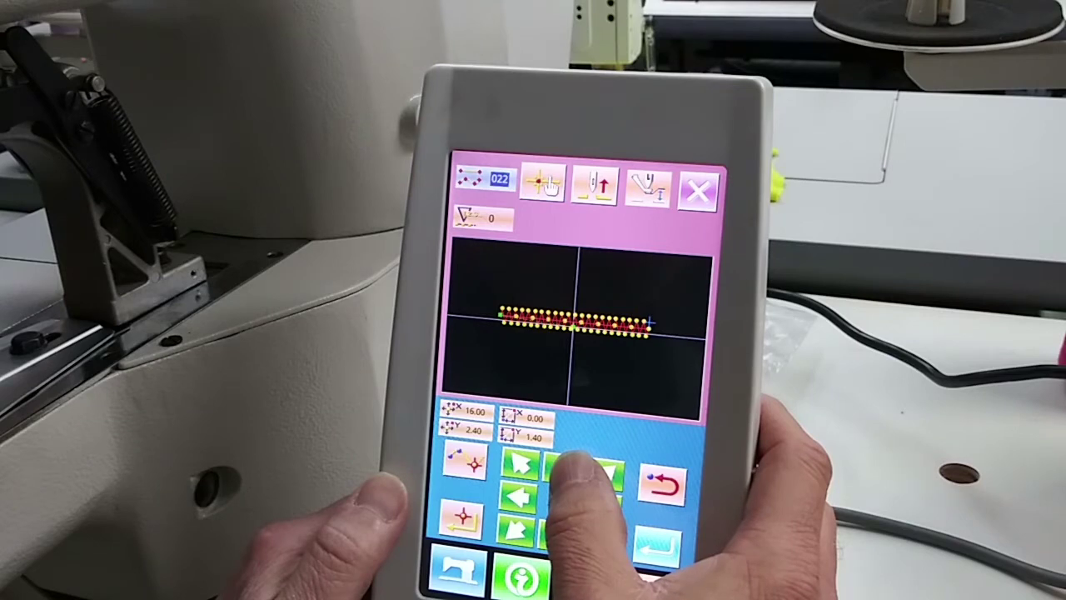
pyautogui.click(560, 471)
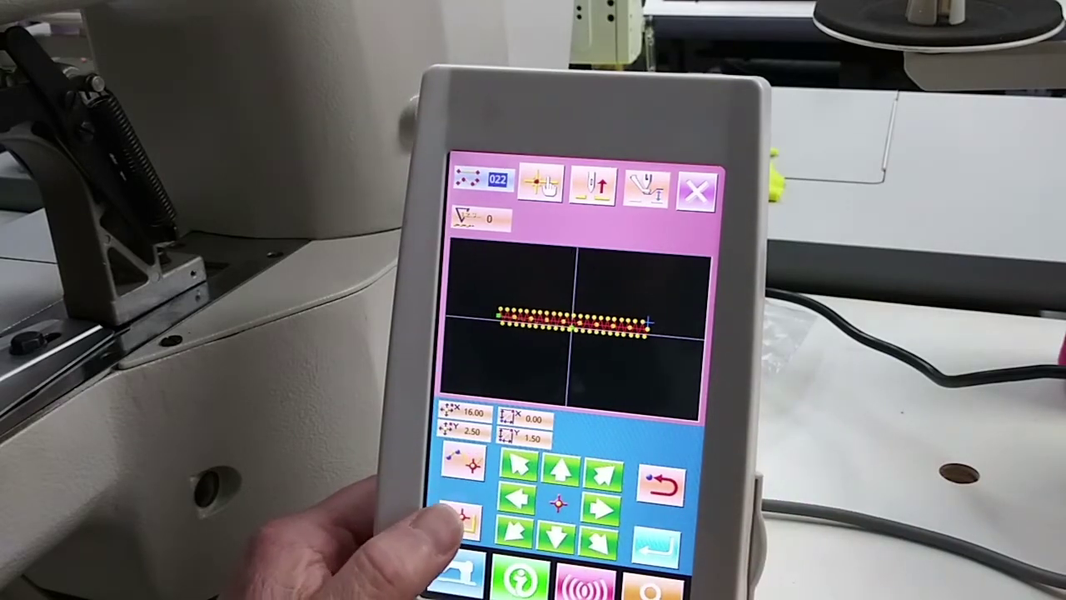
pyautogui.click(462, 521)
pyautogui.click(560, 533)
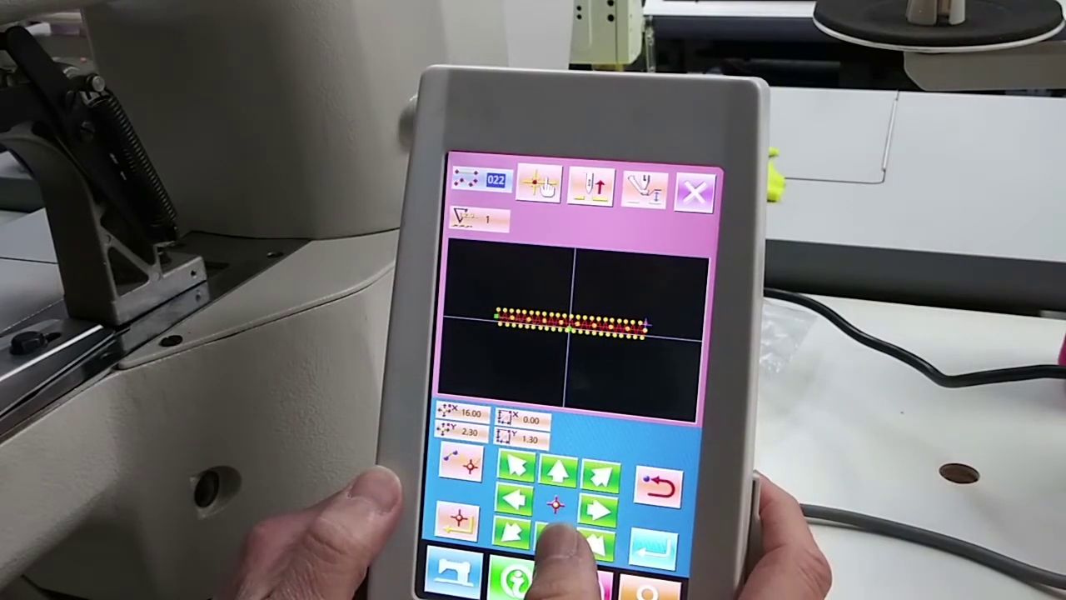
pyautogui.click(560, 537)
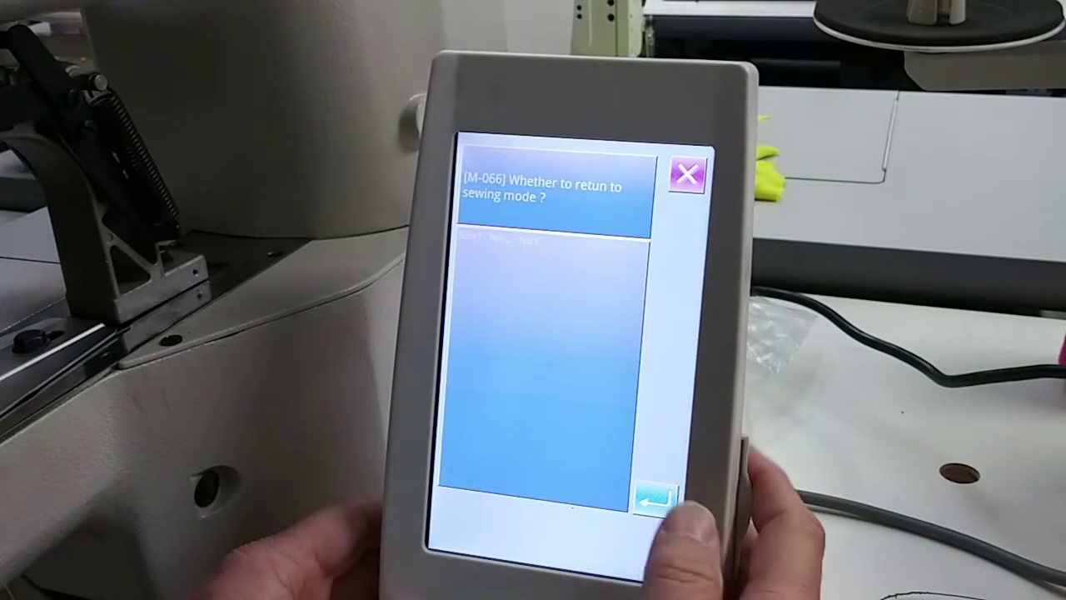
# - Confirm the M-066 prompt to return to sewing mode with pattern No. 120
pyautogui.click(655, 498)
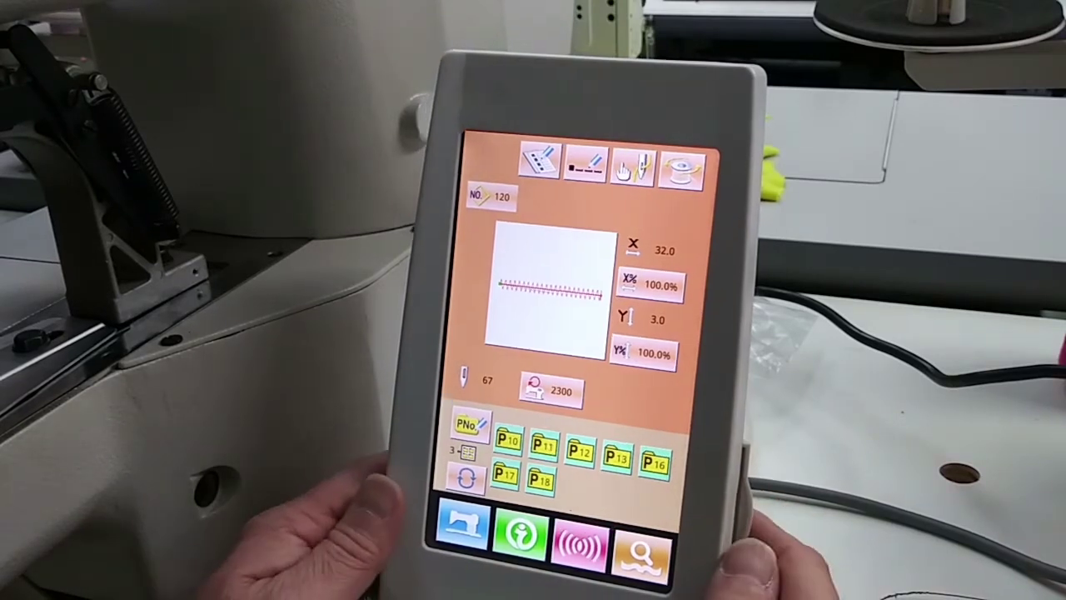
# - Open the ready-to-sew screen for pattern No. 120
pyautogui.click(464, 533)
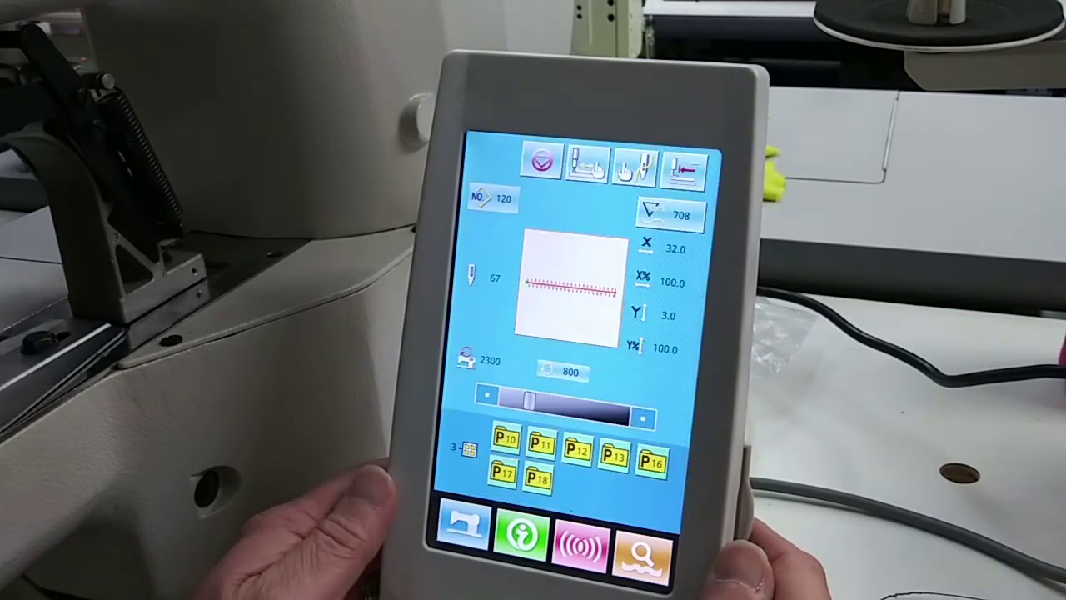